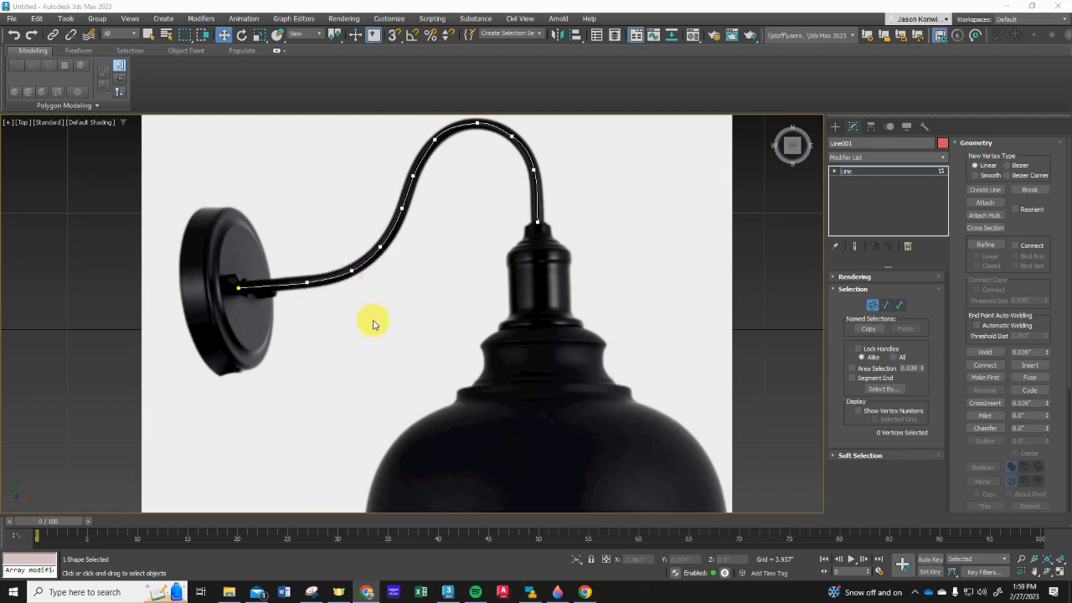
Step: Show the Scene Explorer and delete the existing Line001 spline that traces the lamp arm
left_click(399, 225)
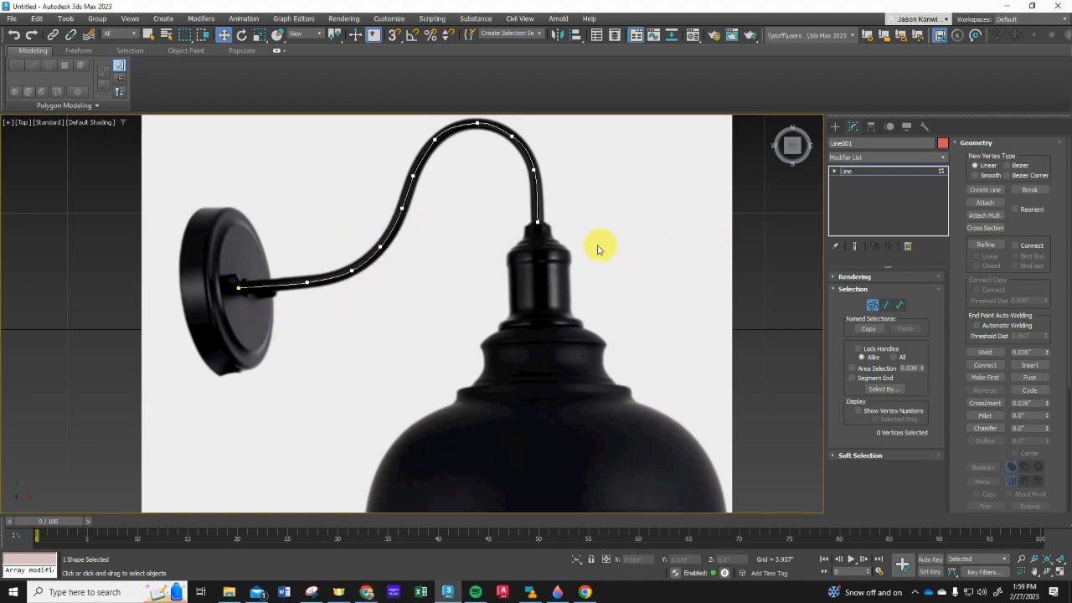
left_click(68, 19)
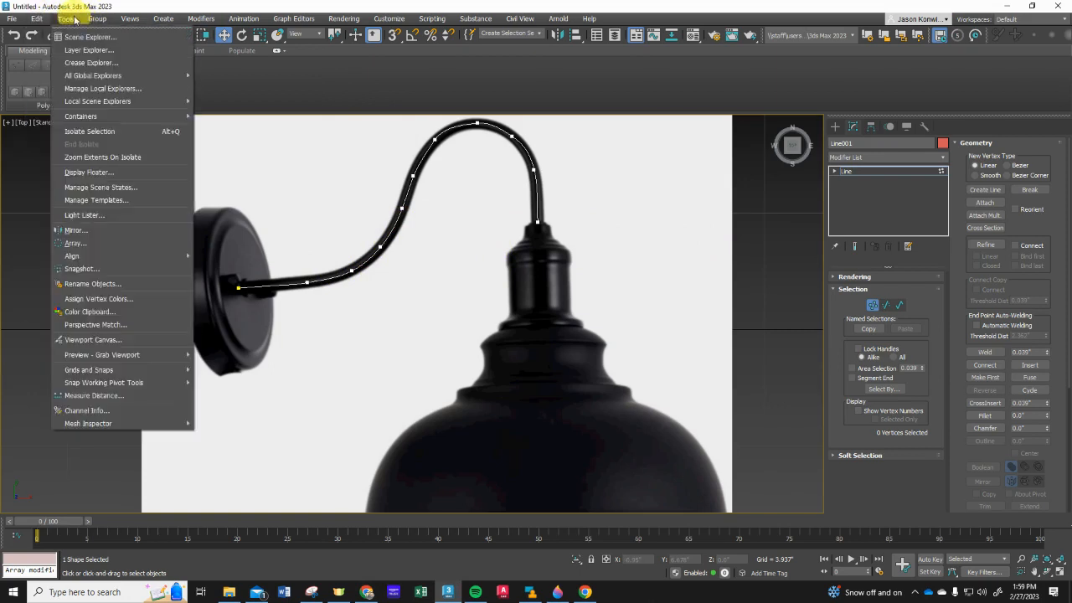
left_click(79, 36)
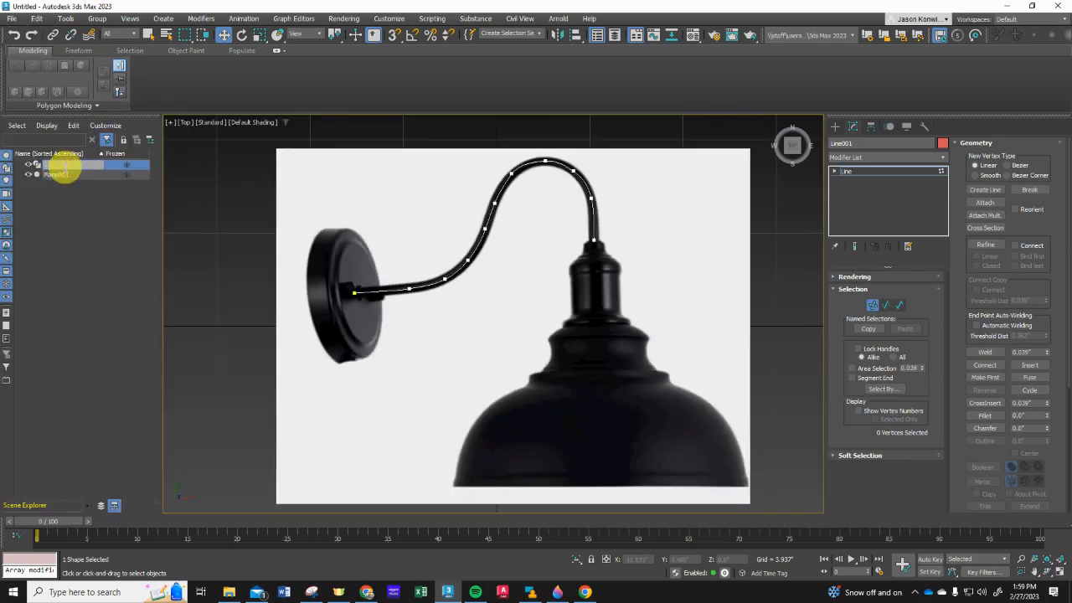
left_click(75, 241)
left_click(56, 167)
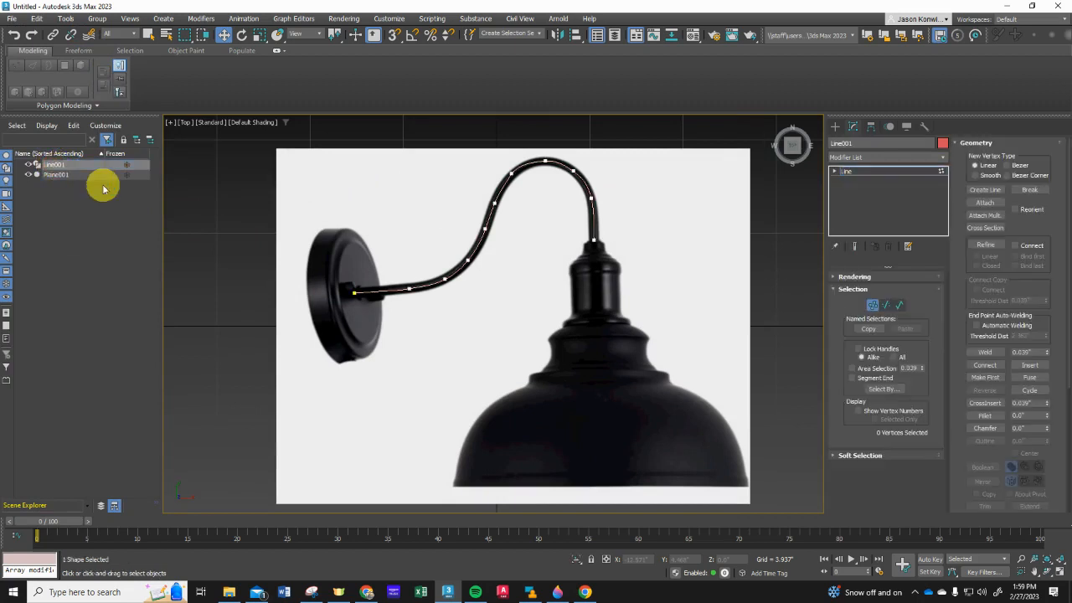
right_click(60, 164)
mouse_move(167, 193)
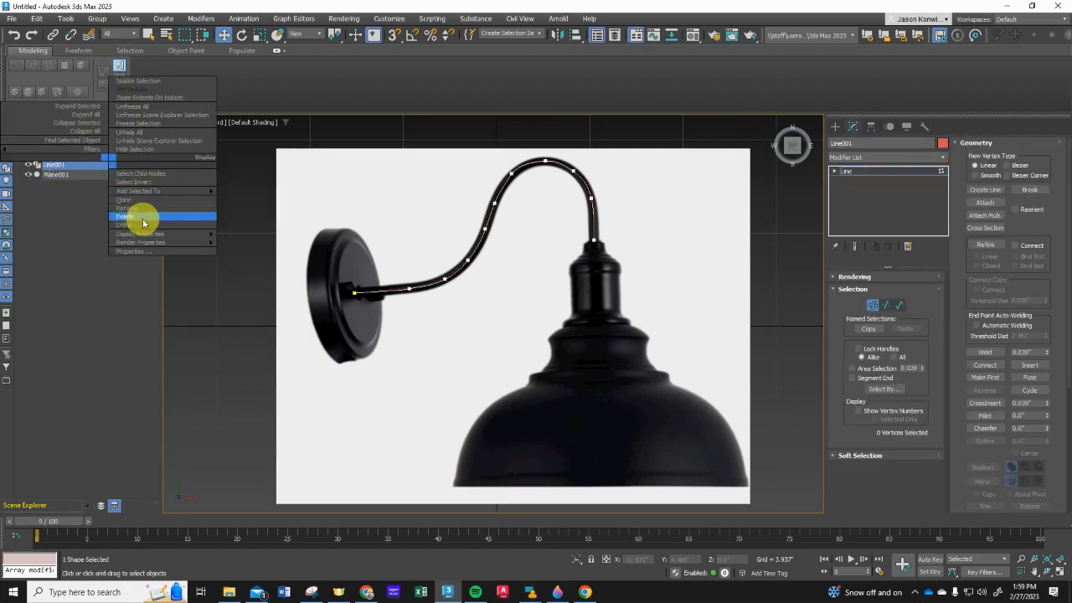
left_click(138, 217)
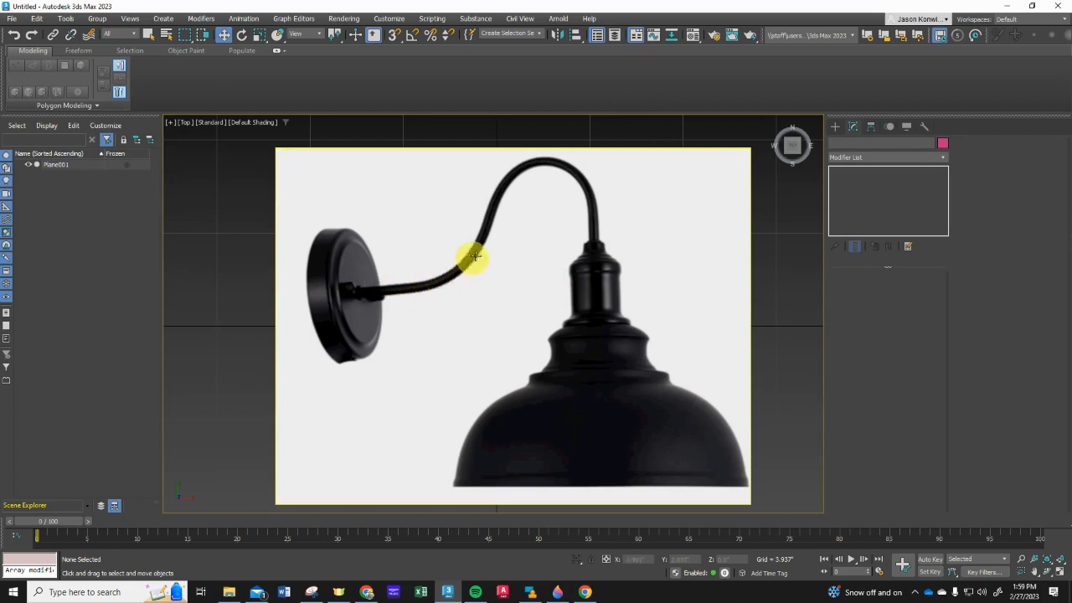
Step: Start a Line spline with Initial Type Smooth and trace the lamp arm from the wall mount up through its lower bend
left_click(835, 127)
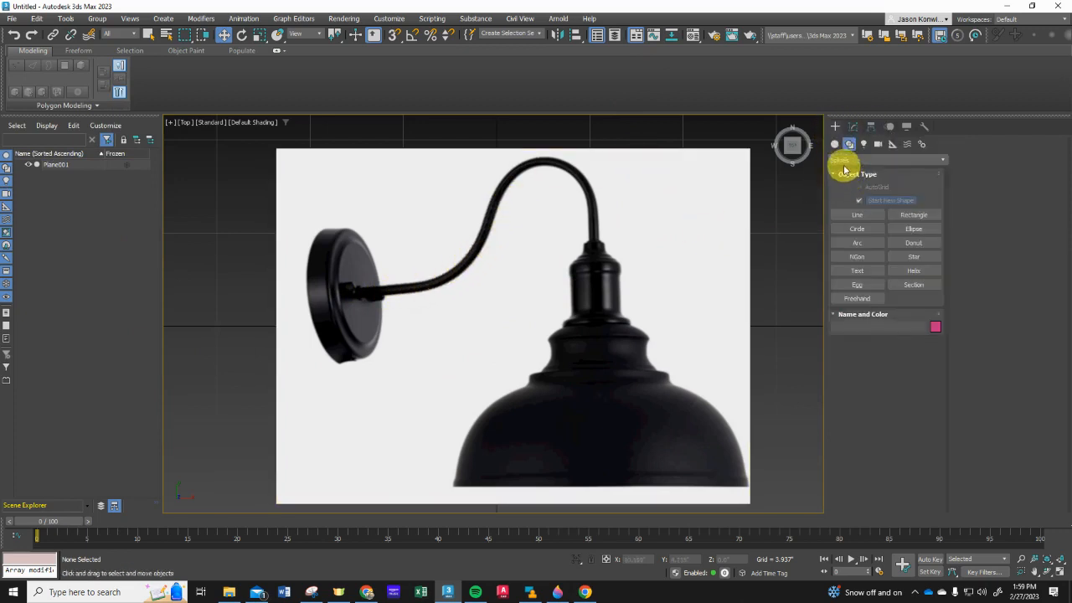
left_click(835, 144)
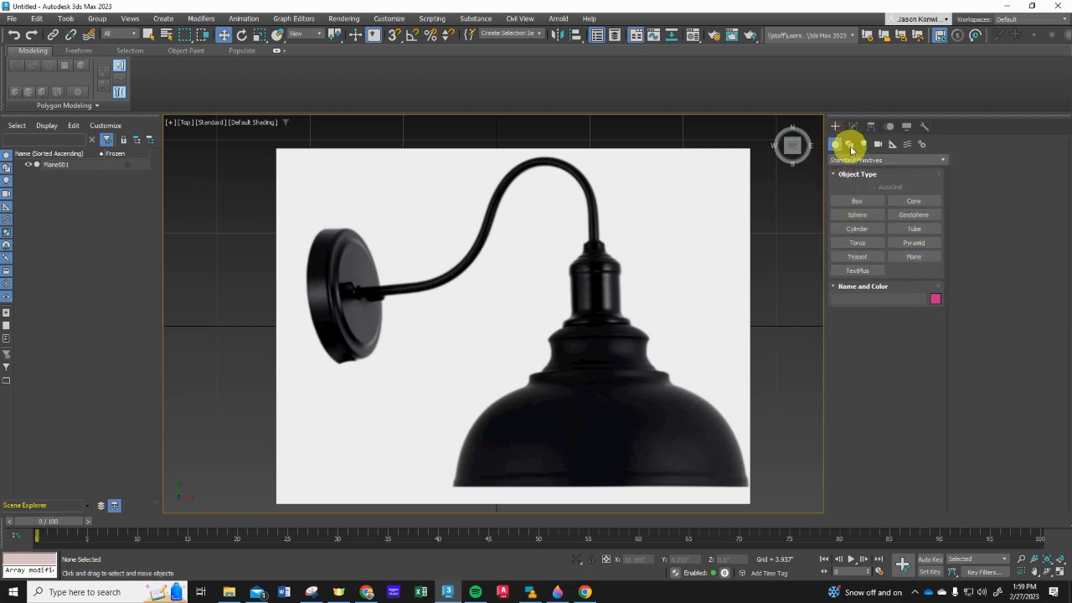
left_click(850, 146)
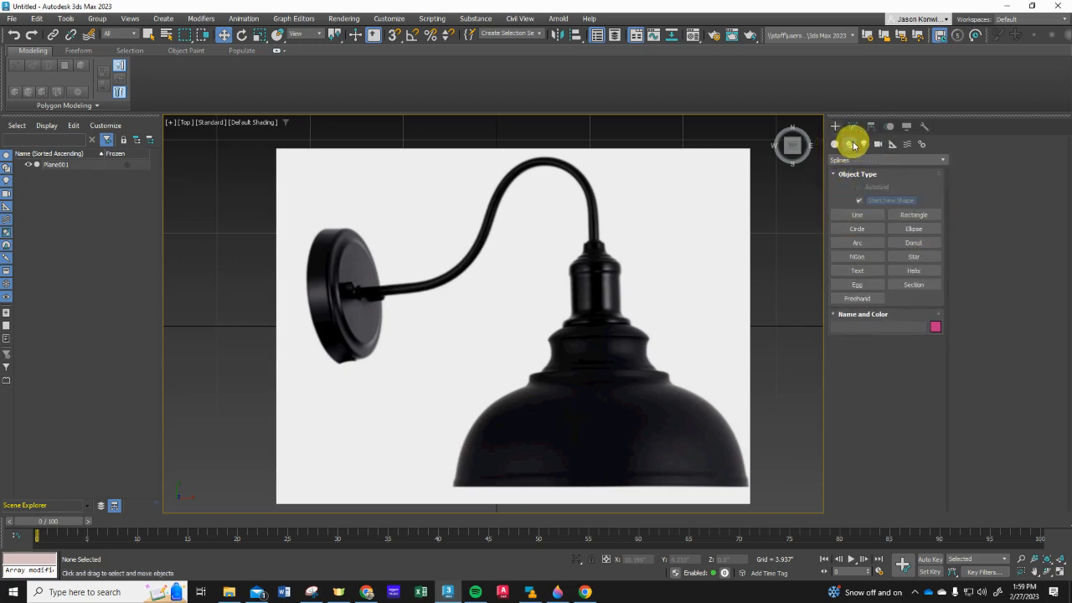
left_click(854, 216)
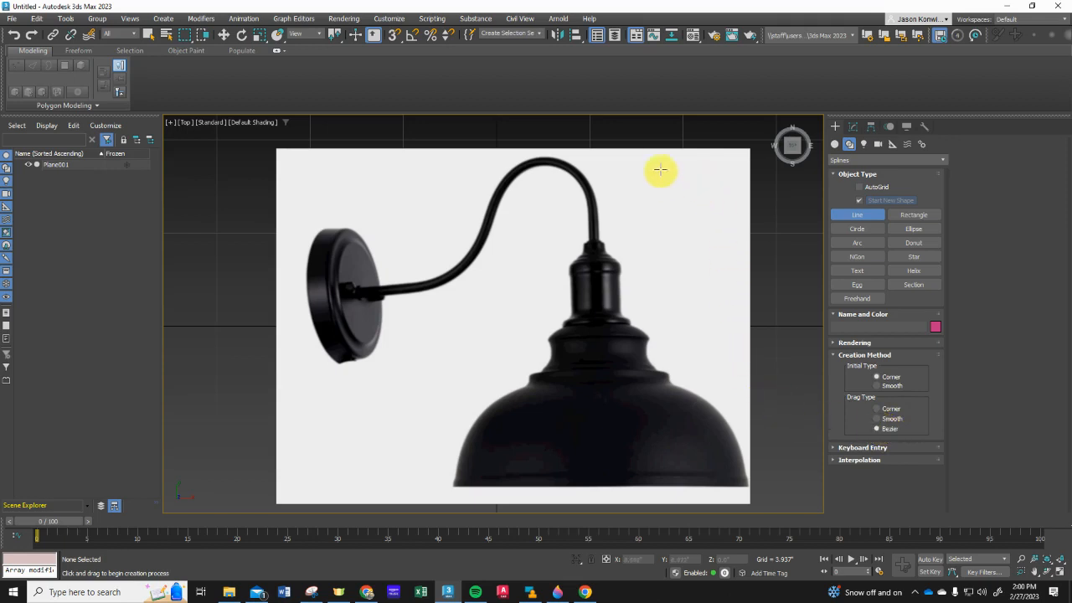
scroll(659, 168, "up", 3)
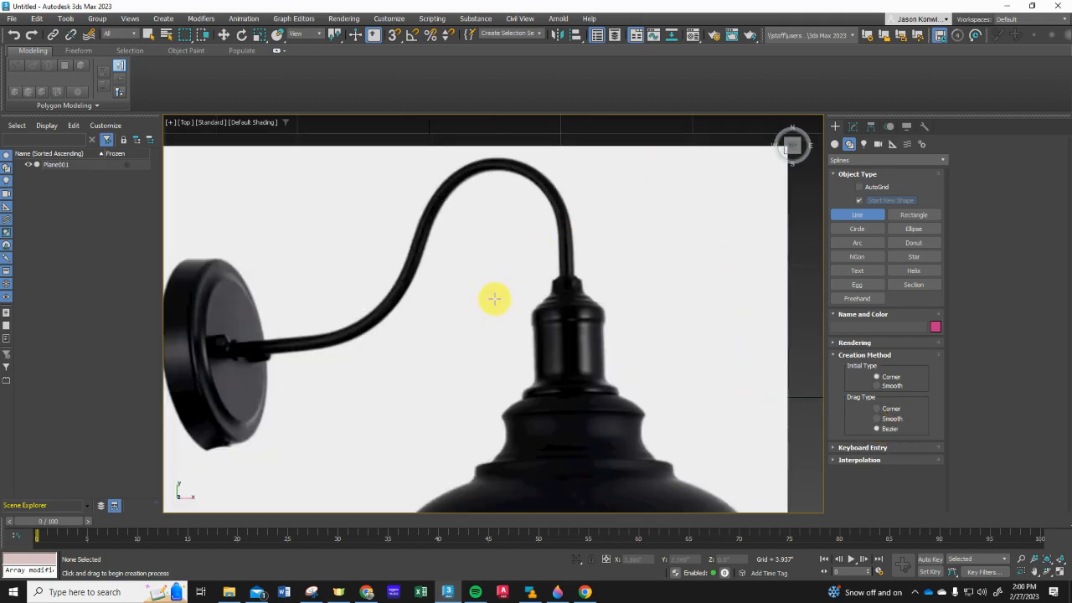
middle_click_drag(414, 328, 457, 338)
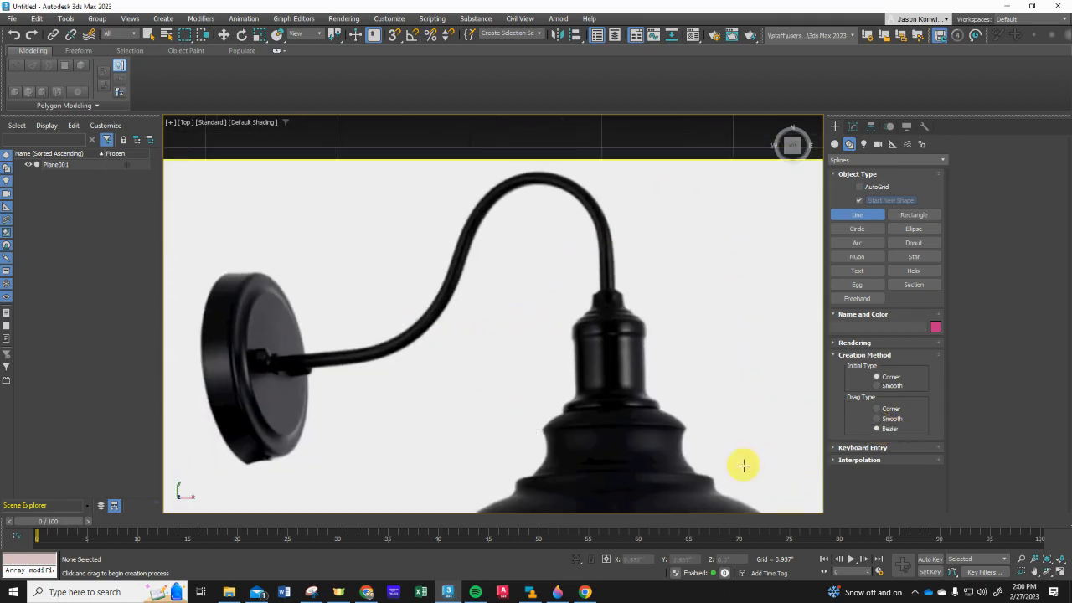
left_click(877, 387)
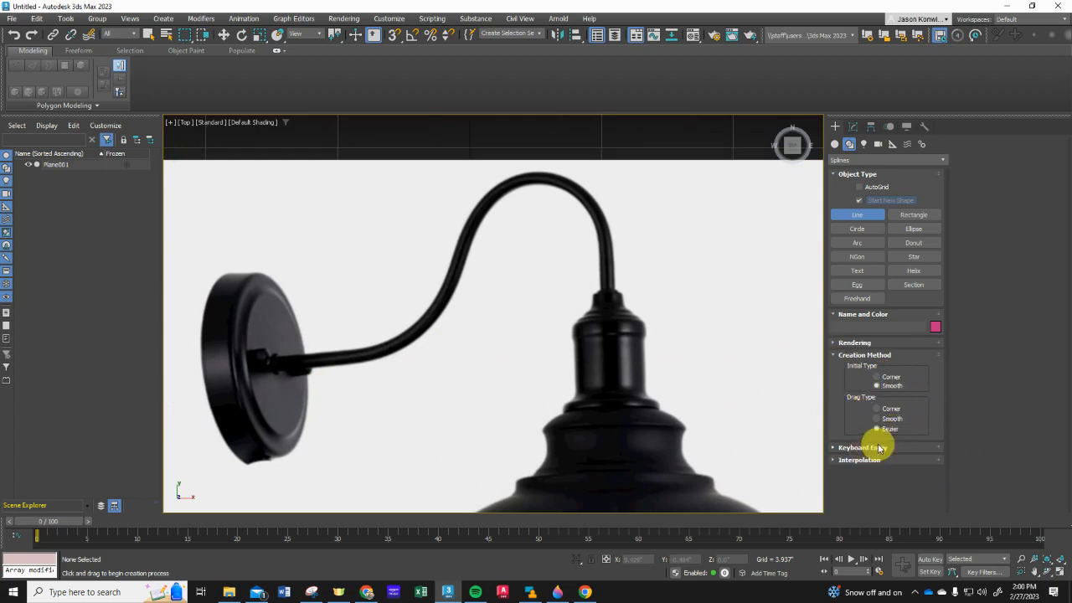
left_click(273, 364)
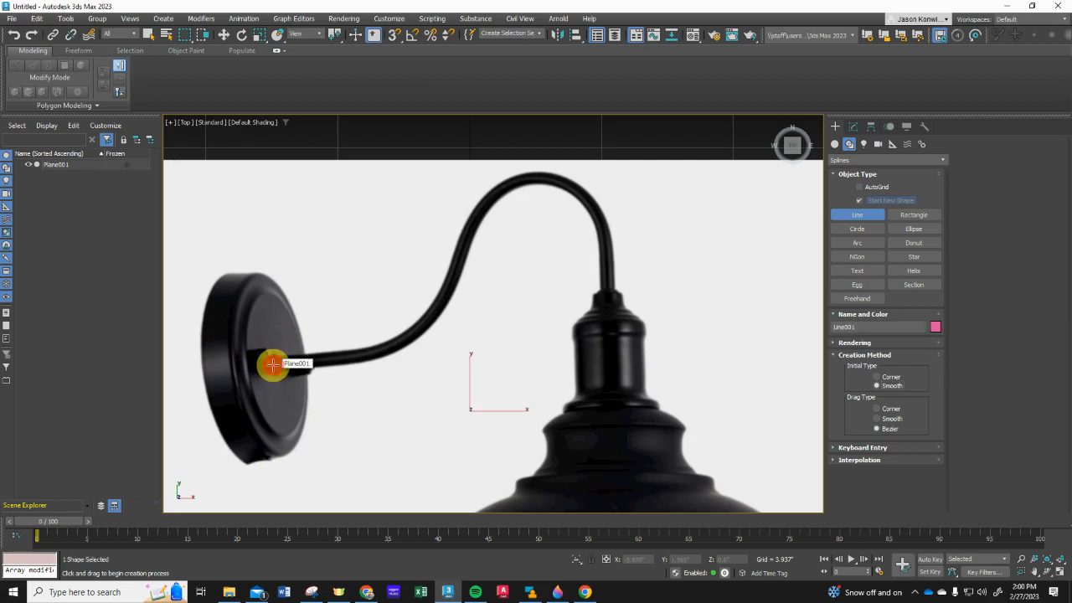
left_click(333, 358)
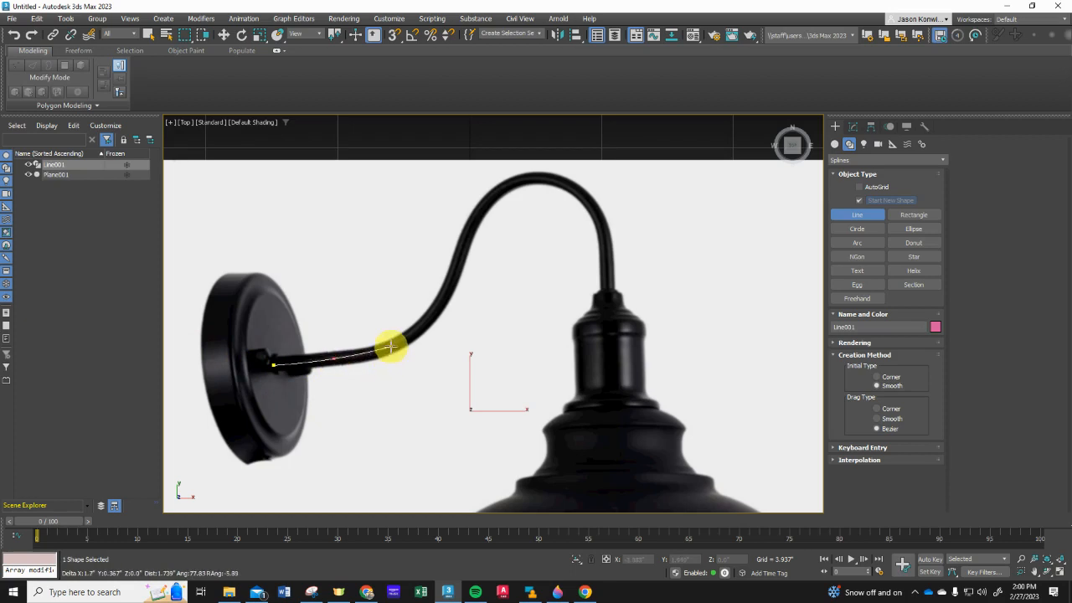
left_click(385, 350)
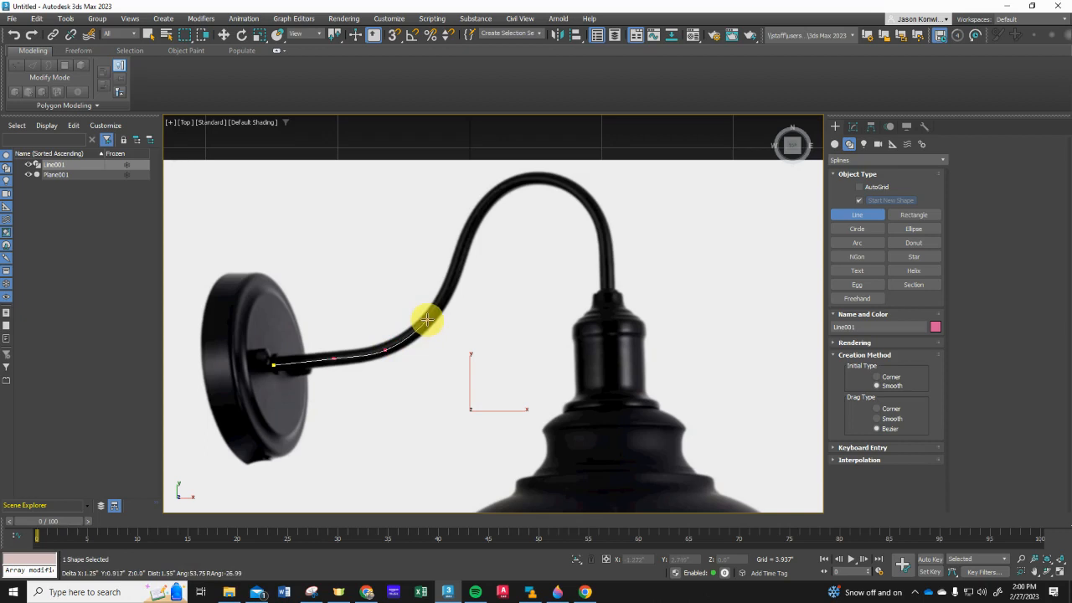
left_click(426, 319)
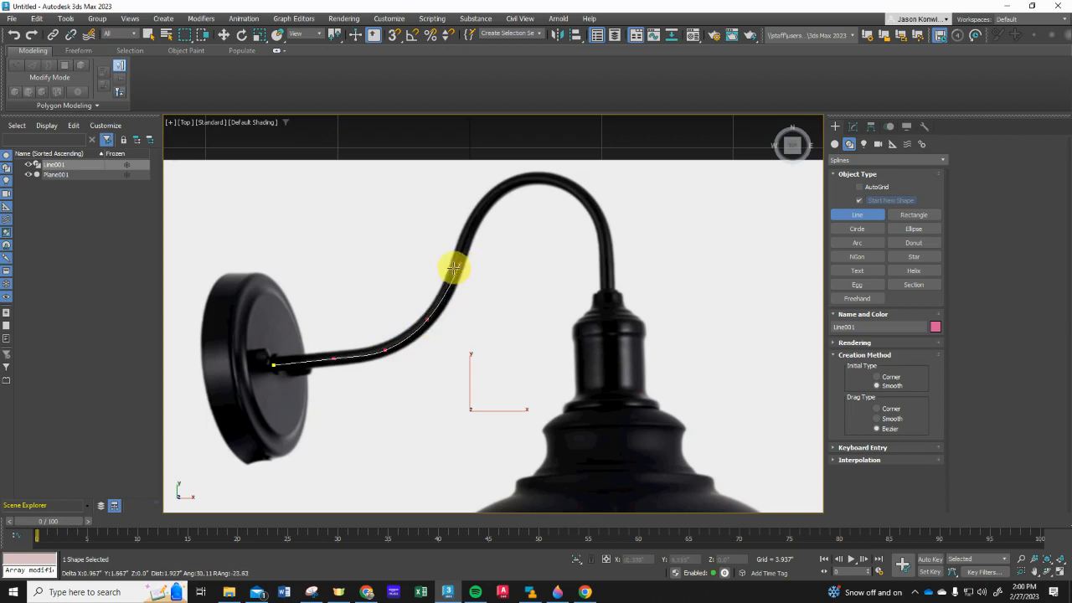
left_click(451, 277)
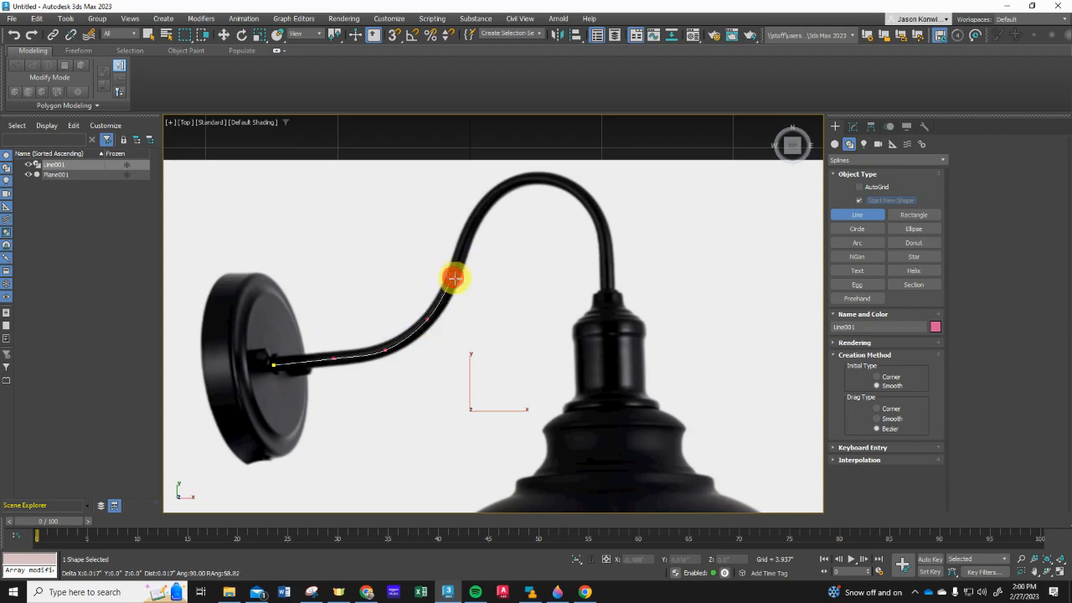
left_click(540, 288)
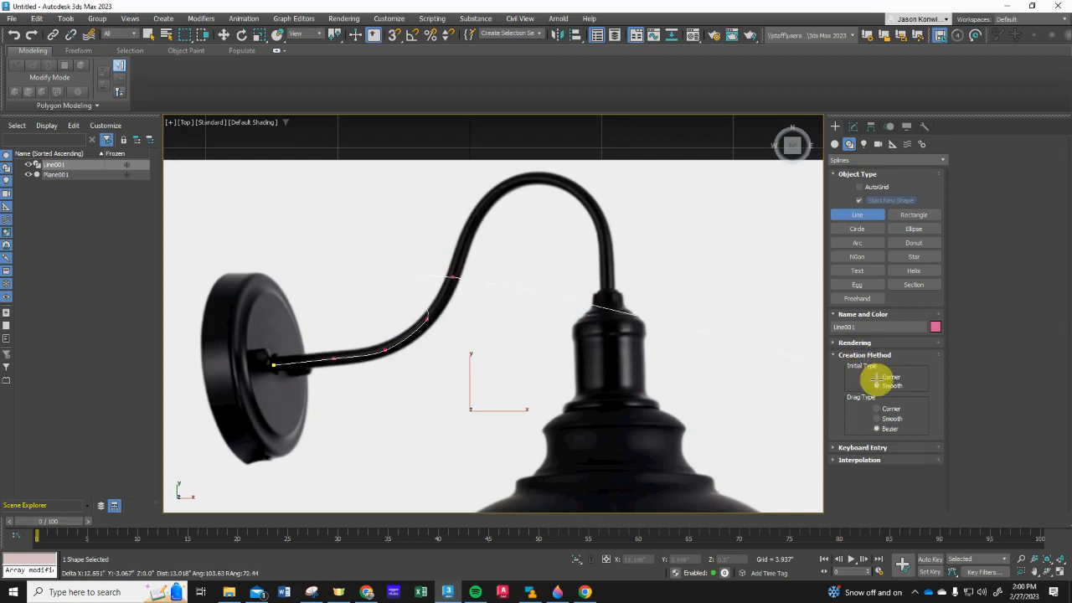
left_click(877, 384)
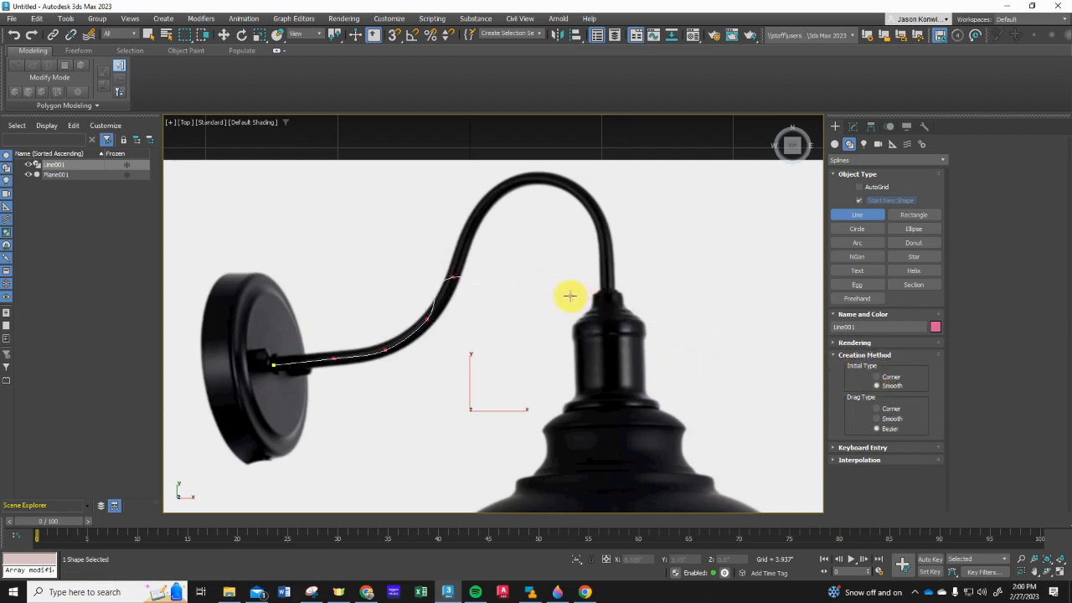
left_click(474, 247)
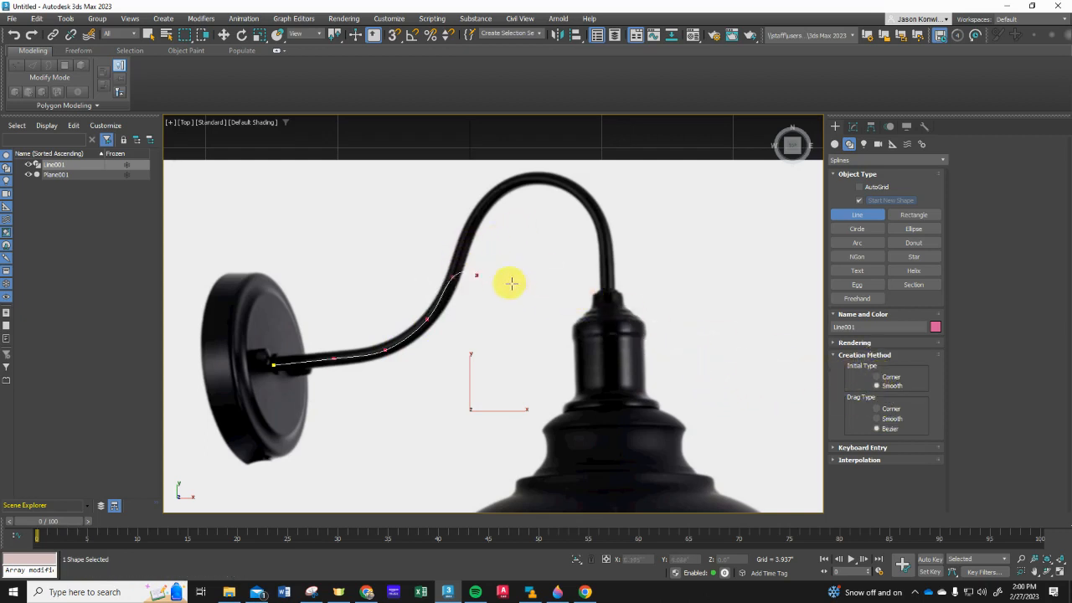
Step: Continue the smooth line over the arm's upper arch down to the lamp socket's neck and finish the spline
left_click(464, 239)
left_click(485, 203)
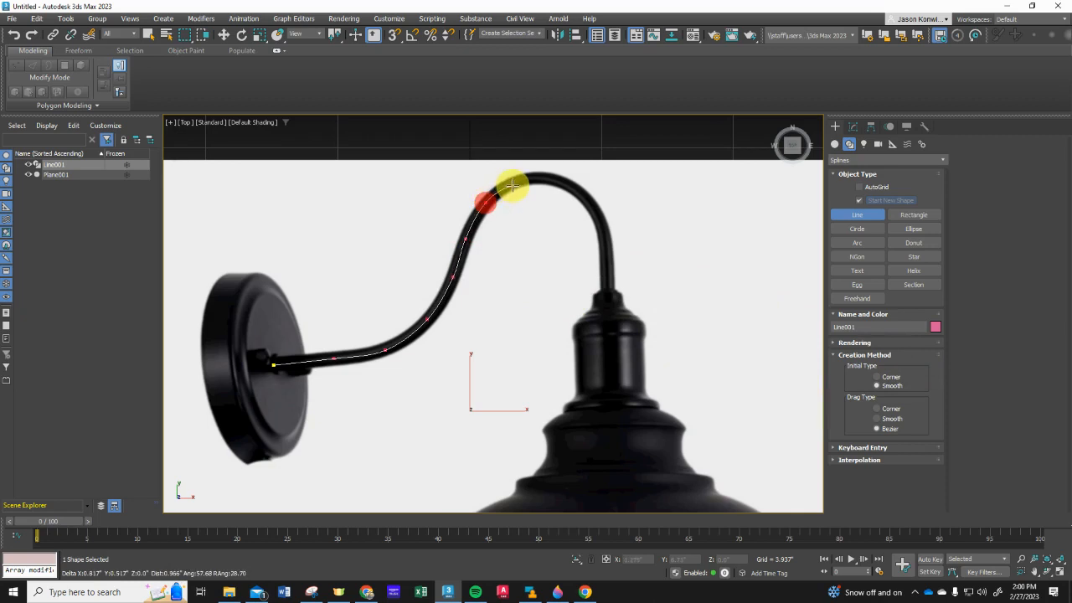
left_click(516, 181)
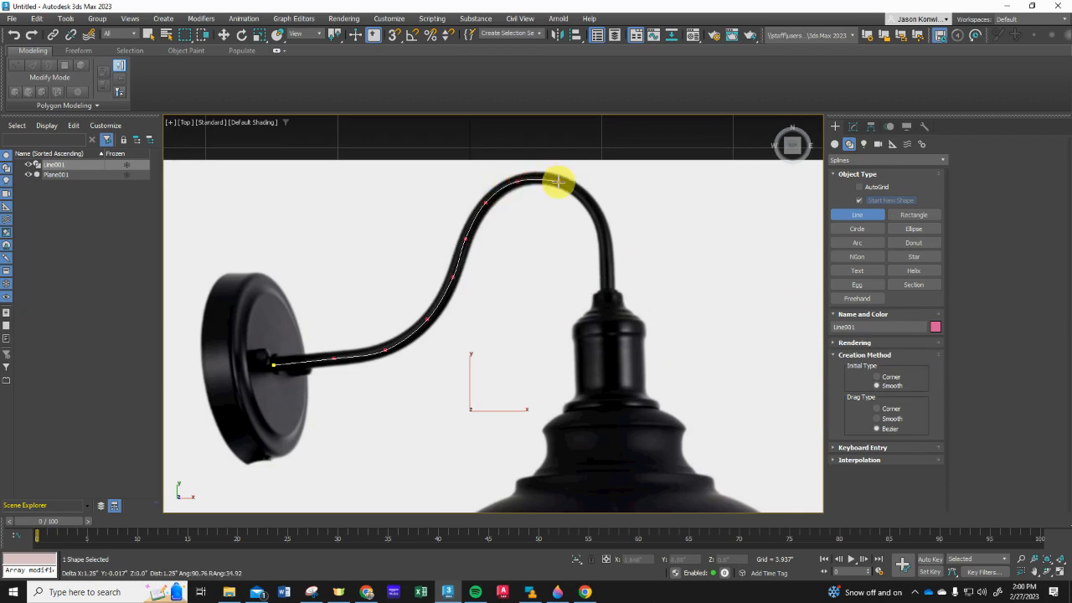
left_click(559, 181)
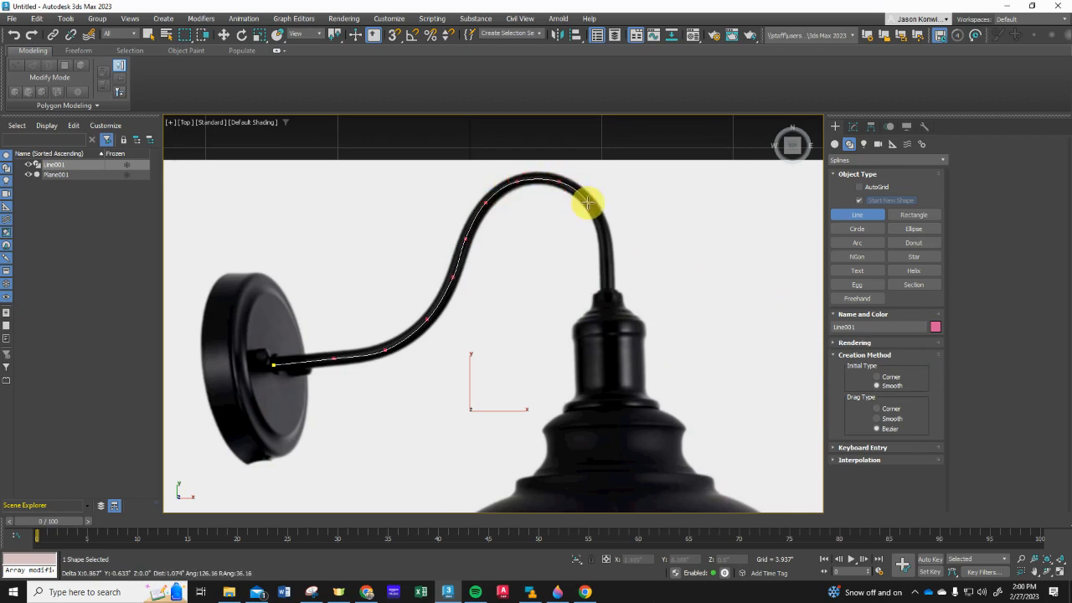
left_click(588, 204)
left_click(600, 225)
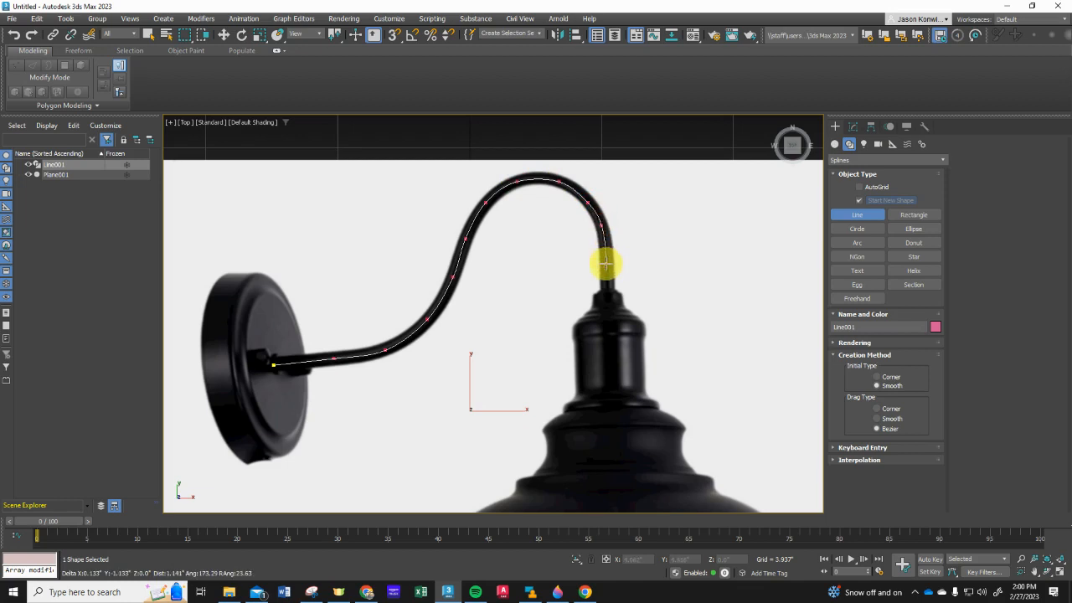
left_click(605, 262)
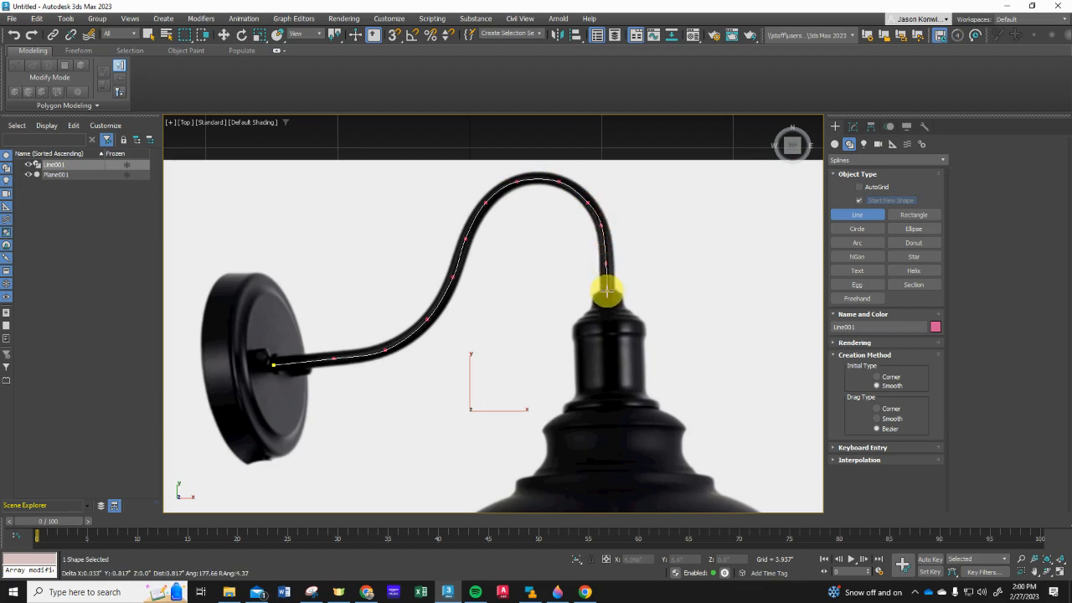
left_click(606, 291)
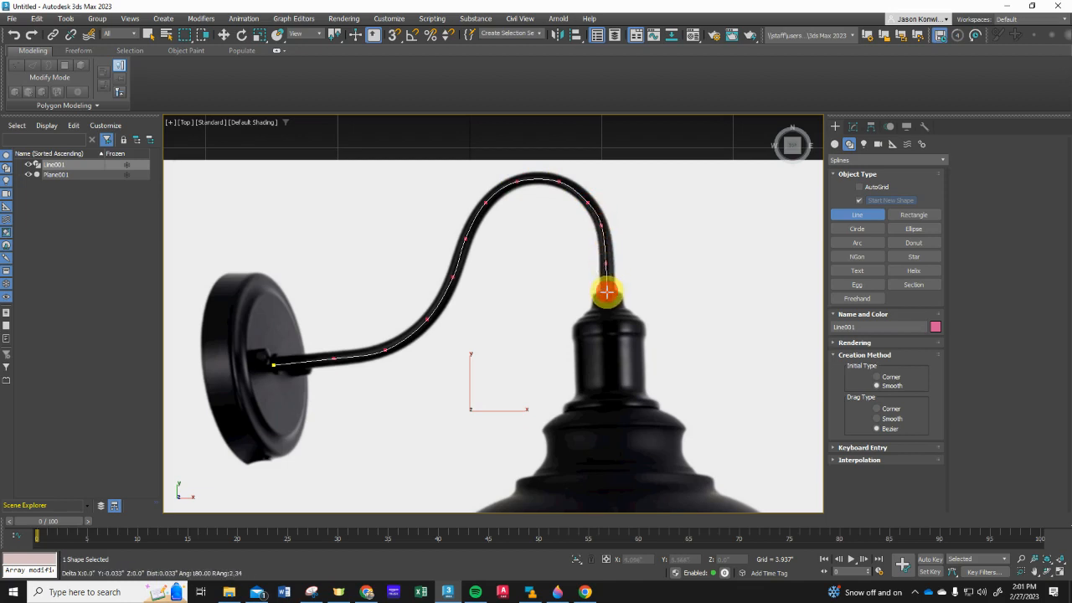
right_click(652, 308)
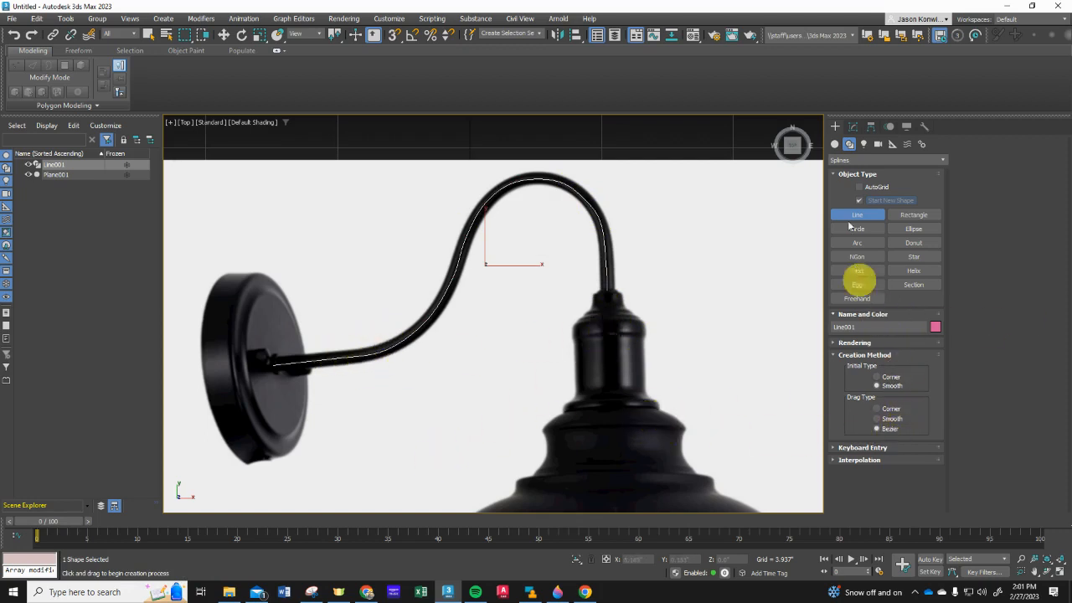
Step: Nudge the spline's second vertex from the wall mount slightly down along Y and convert it to Bezier
left_click(853, 126)
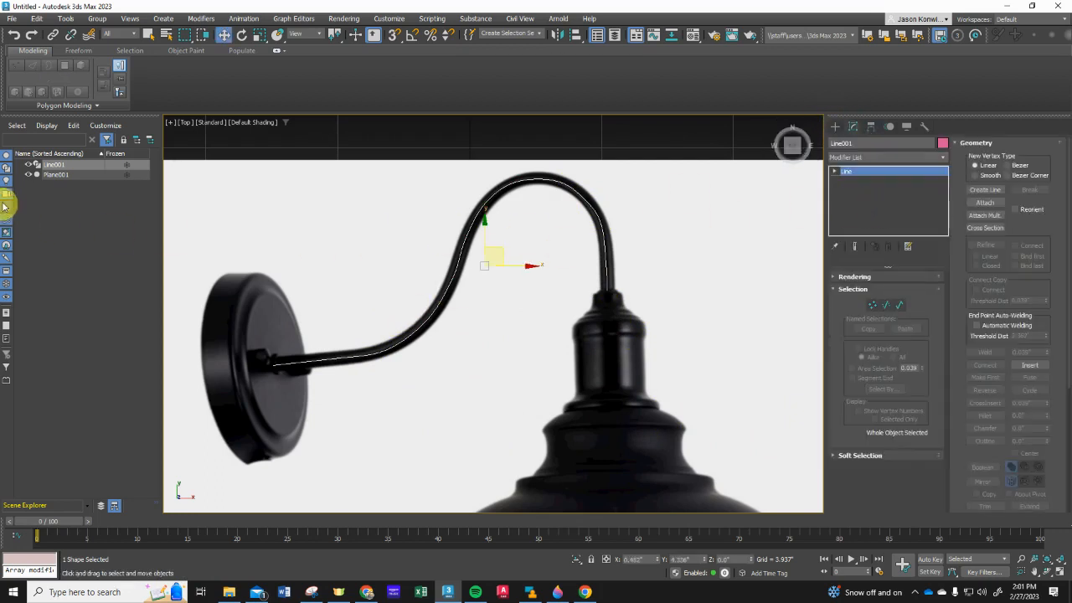
left_click(66, 168)
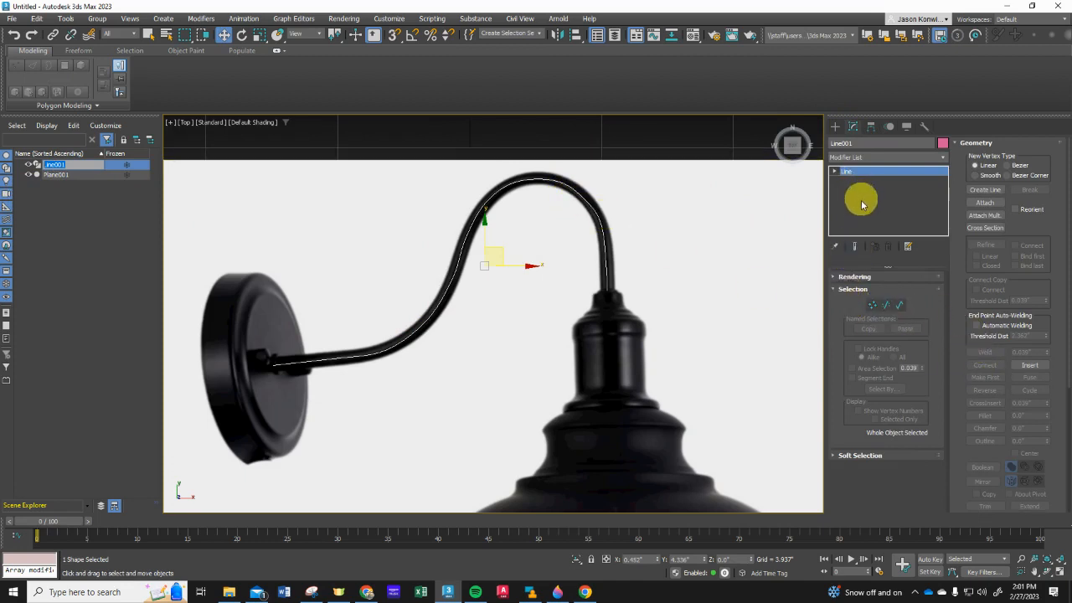
left_click(872, 304)
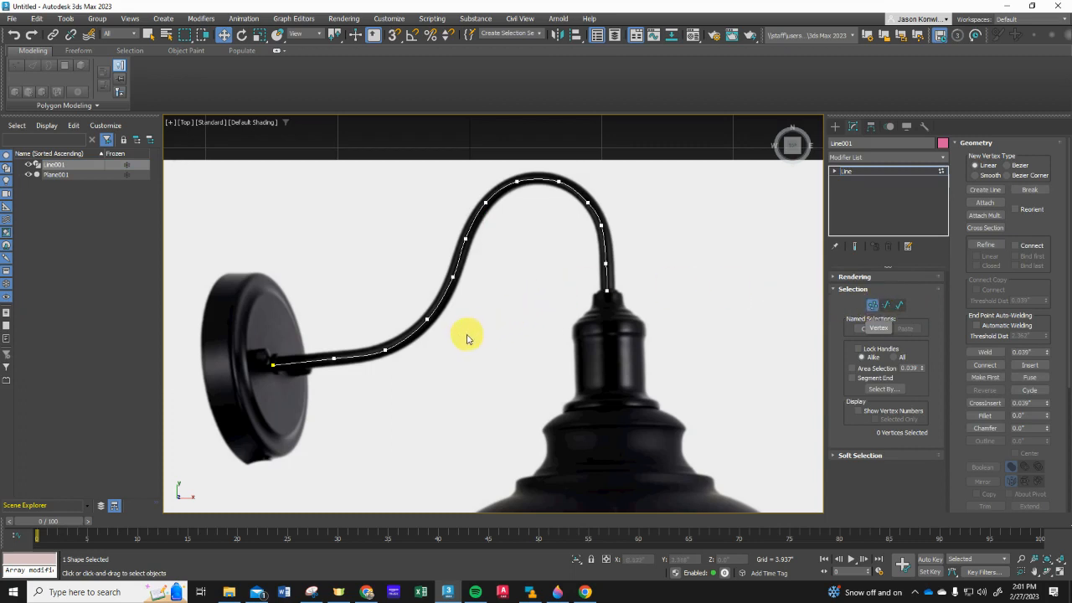
left_click(333, 358)
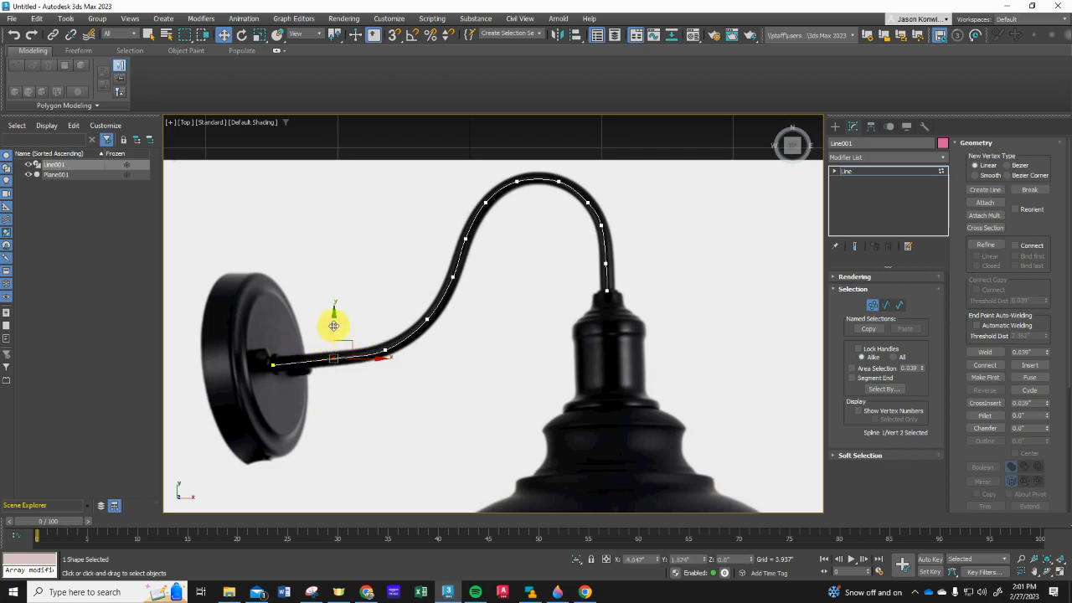
left_click_drag(333, 326, 333, 328)
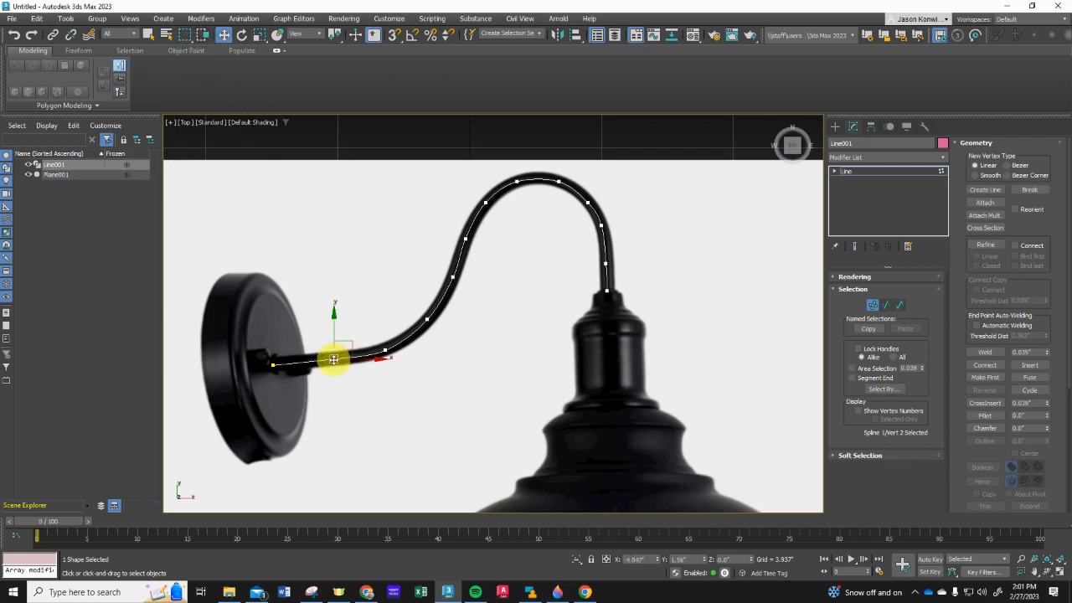
right_click(333, 359)
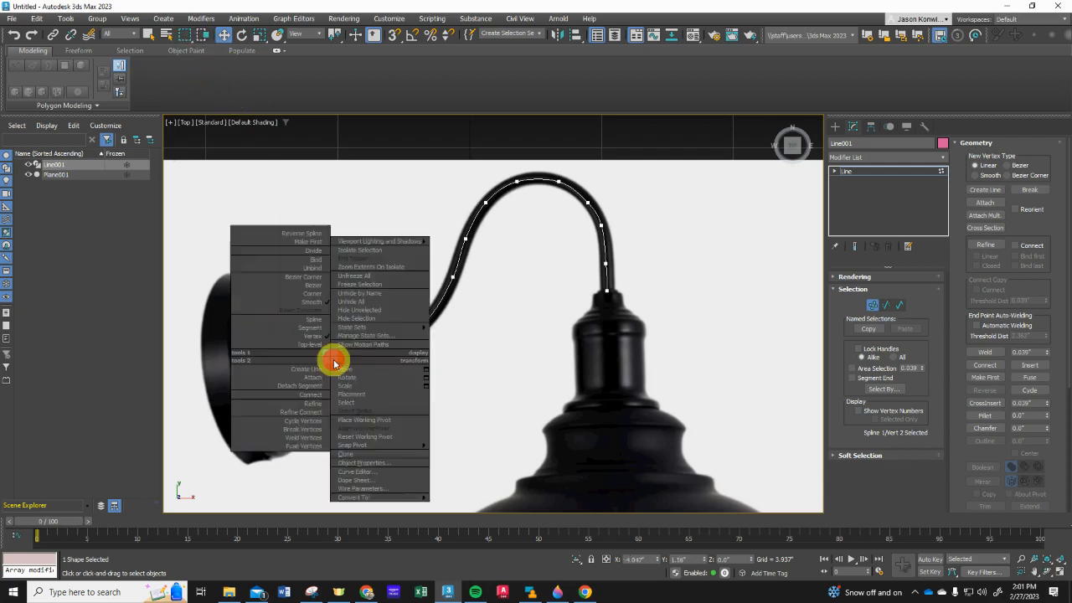
left_click(314, 286)
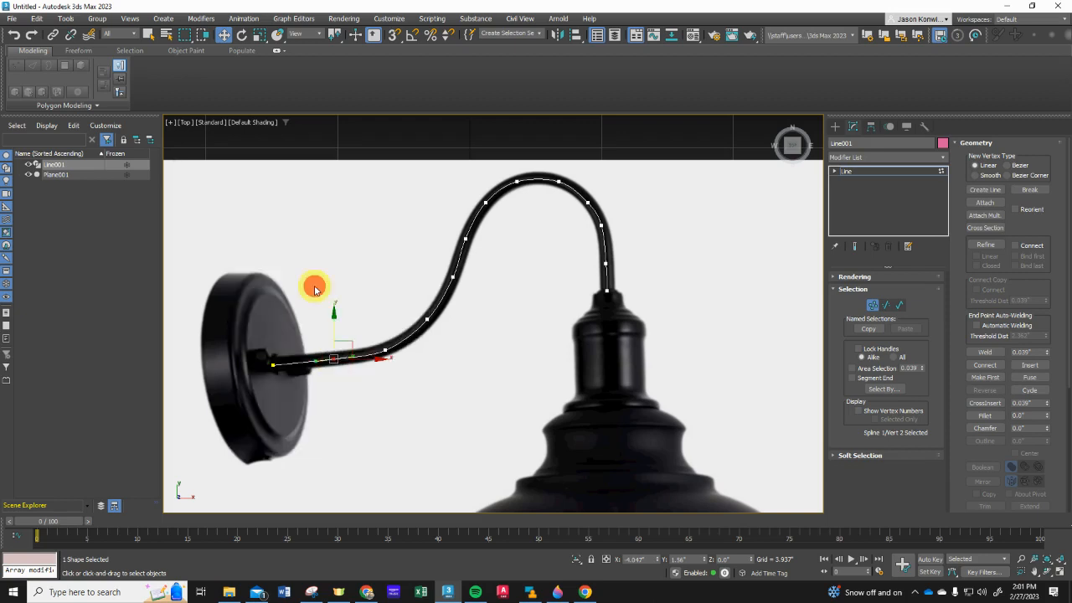
Step: Select the spline's first five vertices, from the wall mount through the lower bend, and convert them to Bezier
scroll(329, 357, "up", 5)
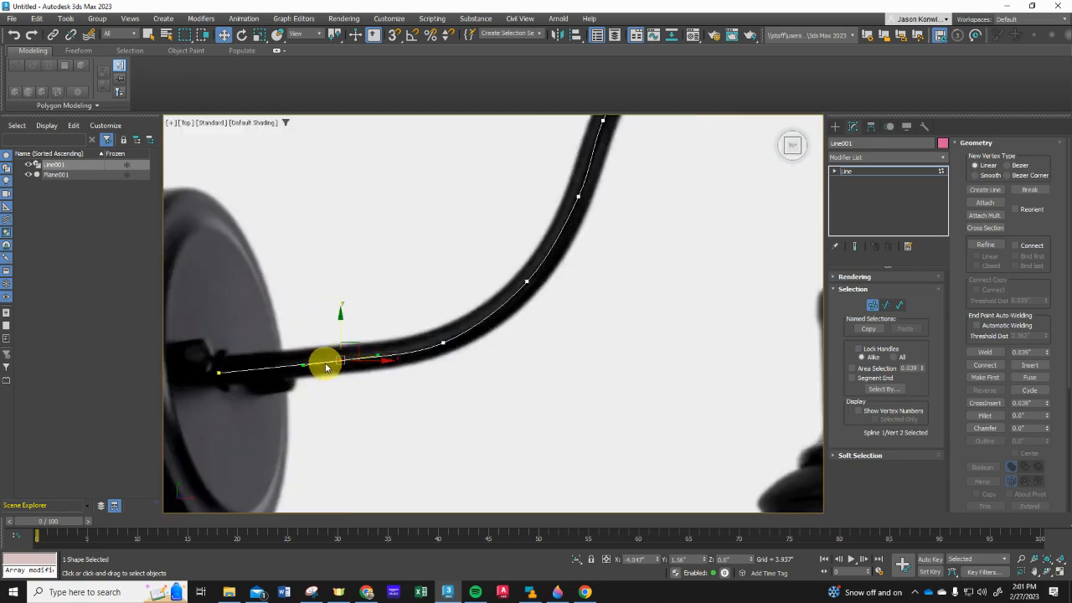
left_click_drag(398, 350, 554, 352)
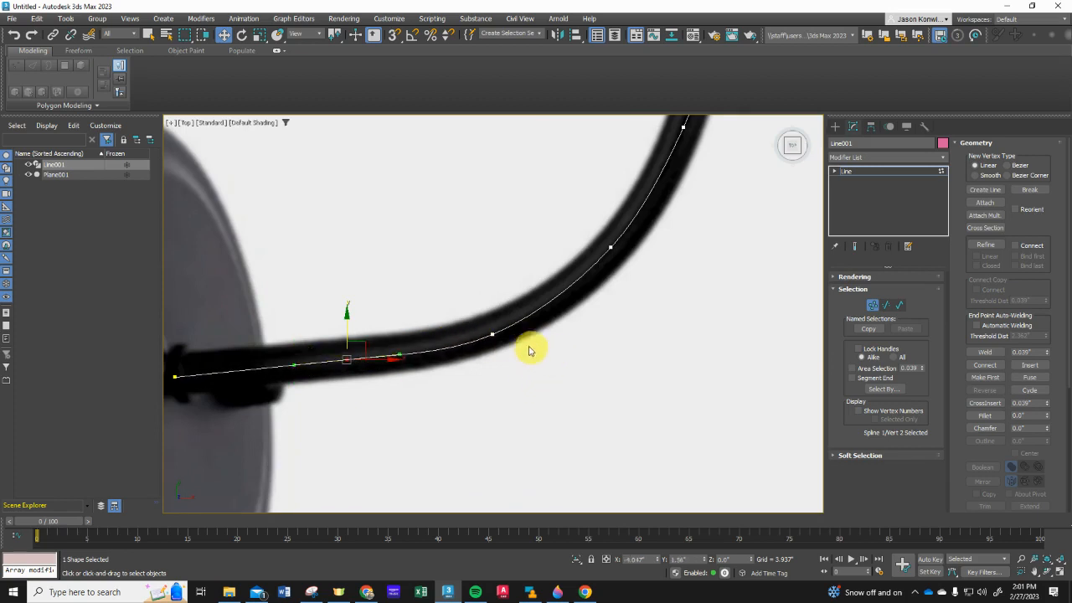
left_click(492, 335)
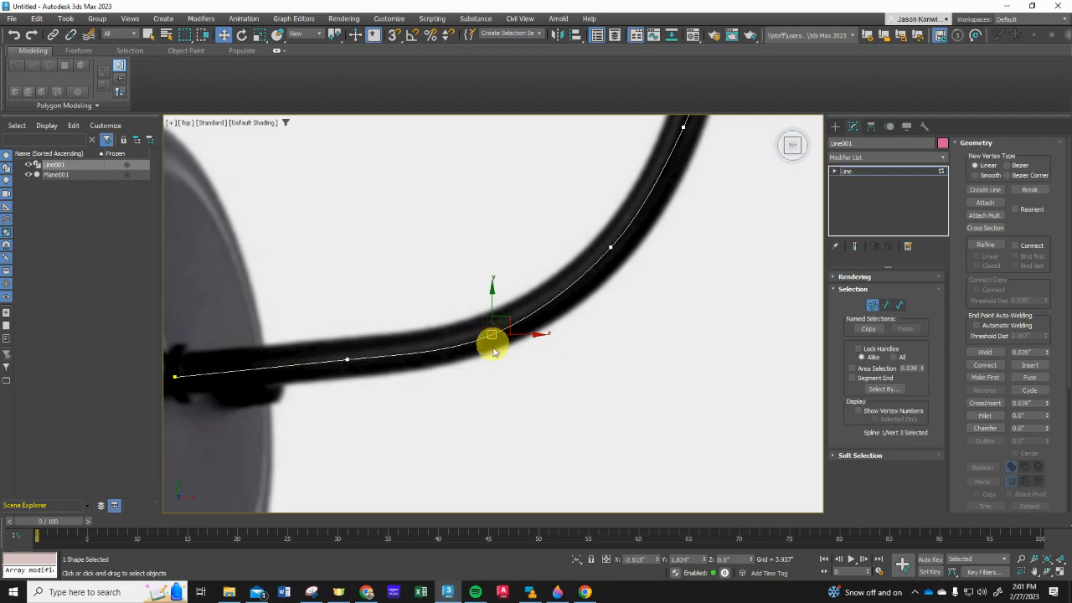
scroll(493, 342, "down", 5)
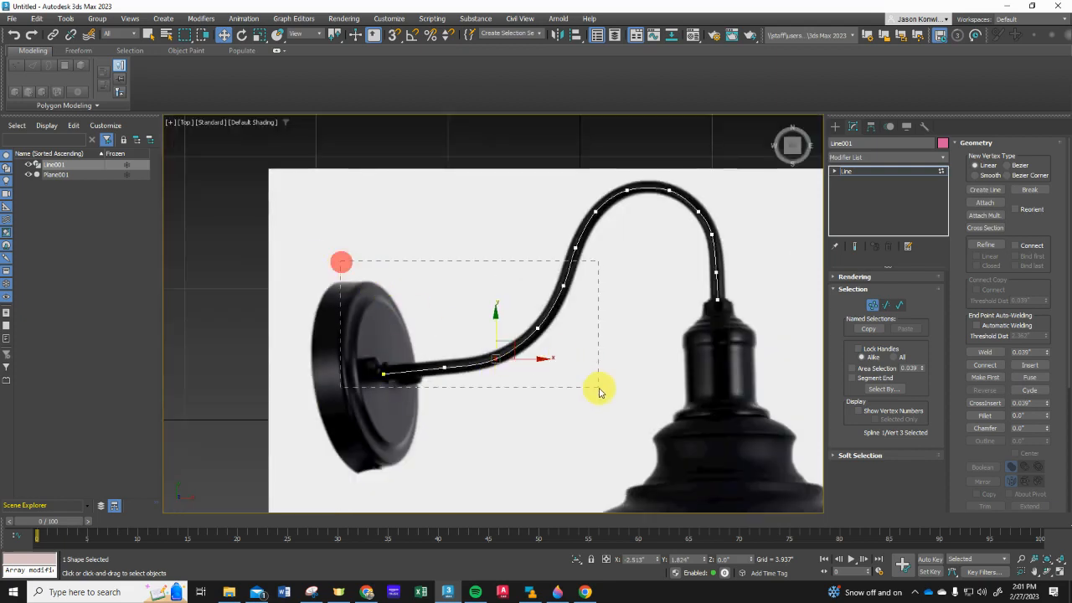
left_click_drag(598, 390, 608, 417)
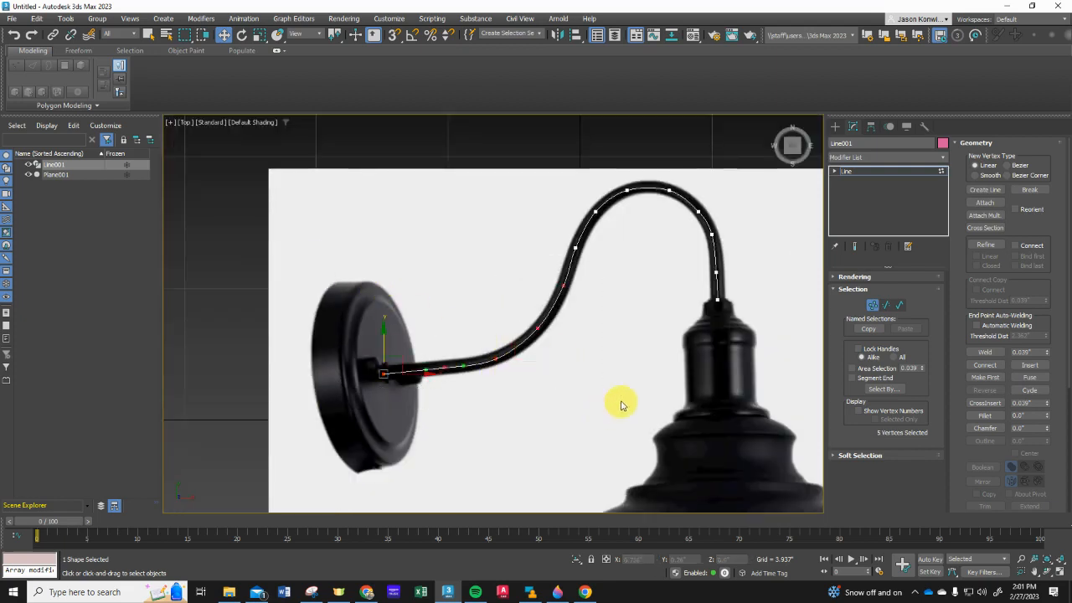
right_click(540, 329)
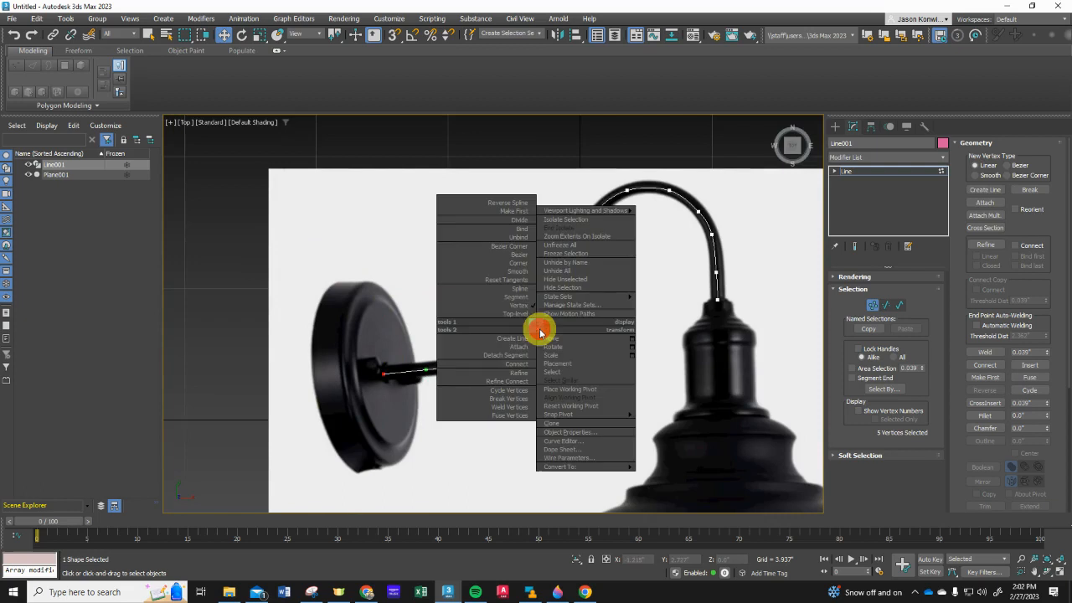
left_click(518, 260)
scroll(527, 376, "up", 2)
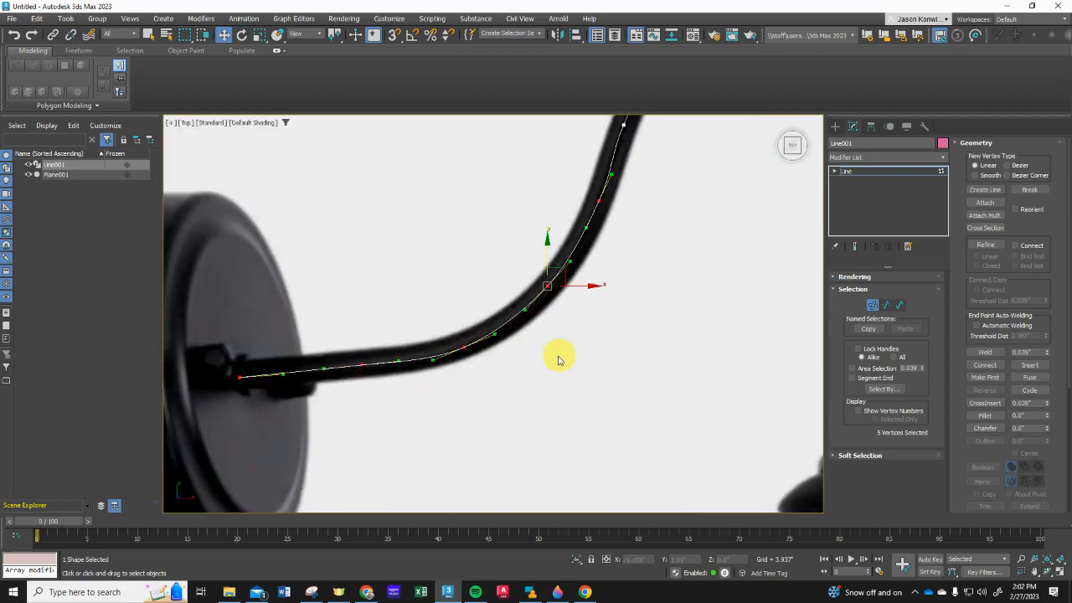
Step: Shift the five selected vertices together by a tiny amount toward the wall mount and clear the selection
left_click(465, 345)
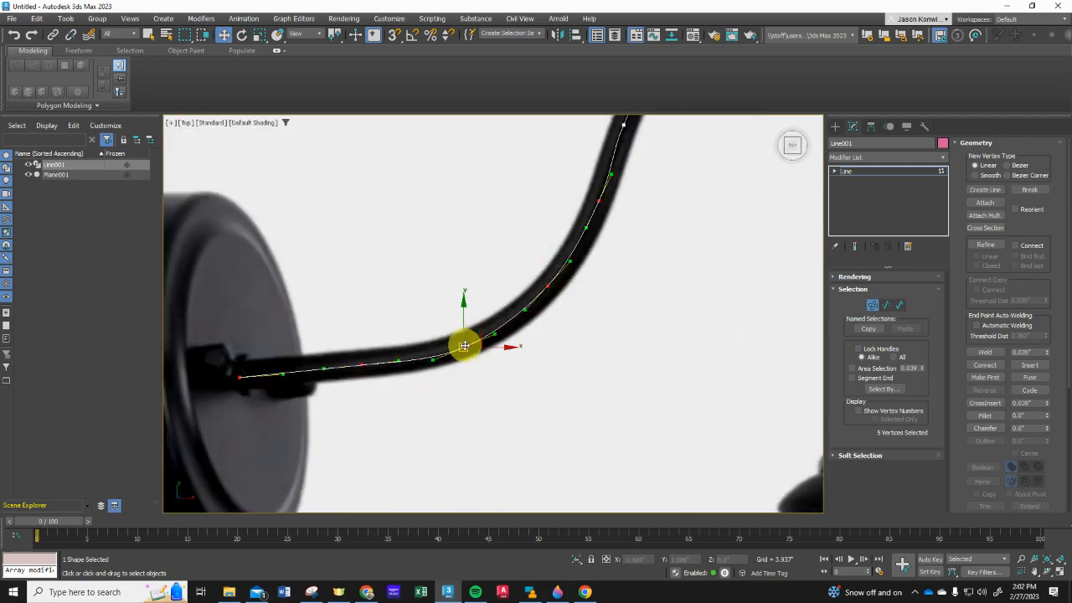
left_click_drag(461, 345, 461, 346)
left_click(483, 399)
Step: Adjust the third vertex's Bezier handles and move it slightly up so the spline follows the centre of the lower bend
left_click(462, 345)
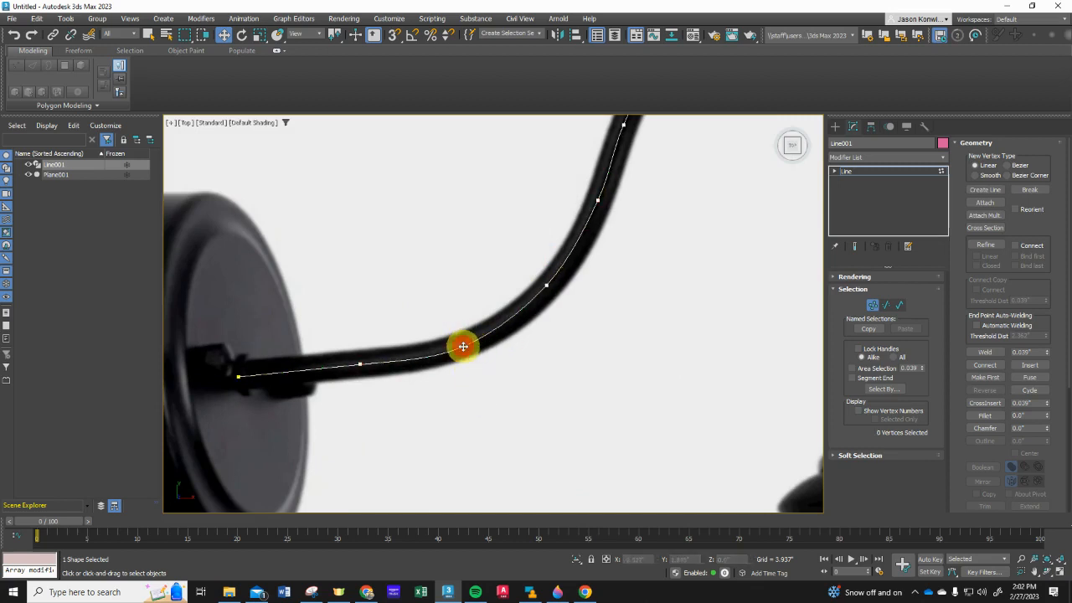
left_click_drag(491, 334, 511, 321)
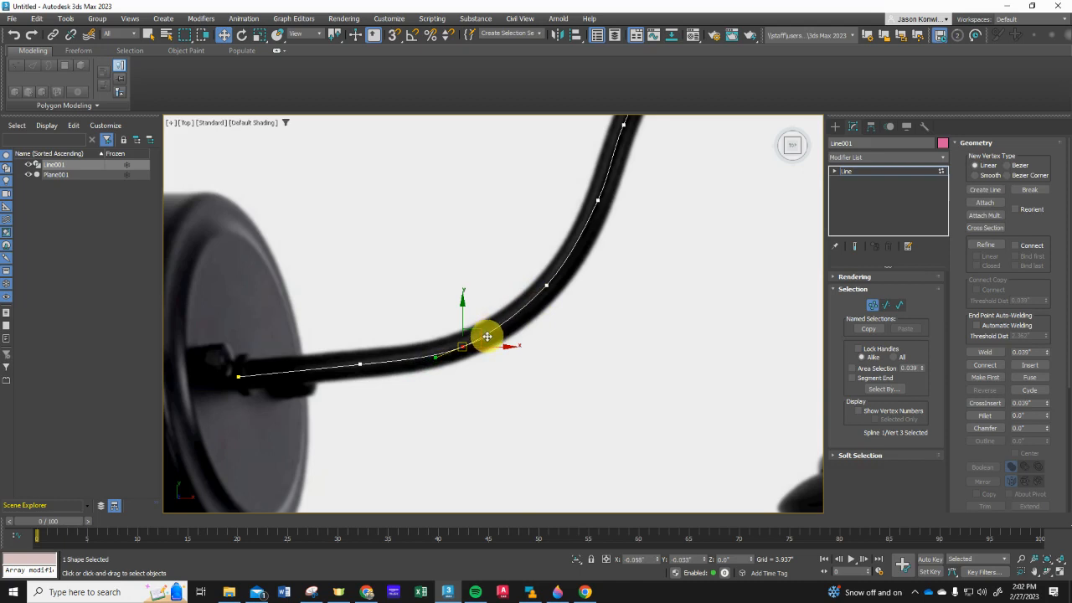
left_click_drag(486, 335, 447, 355)
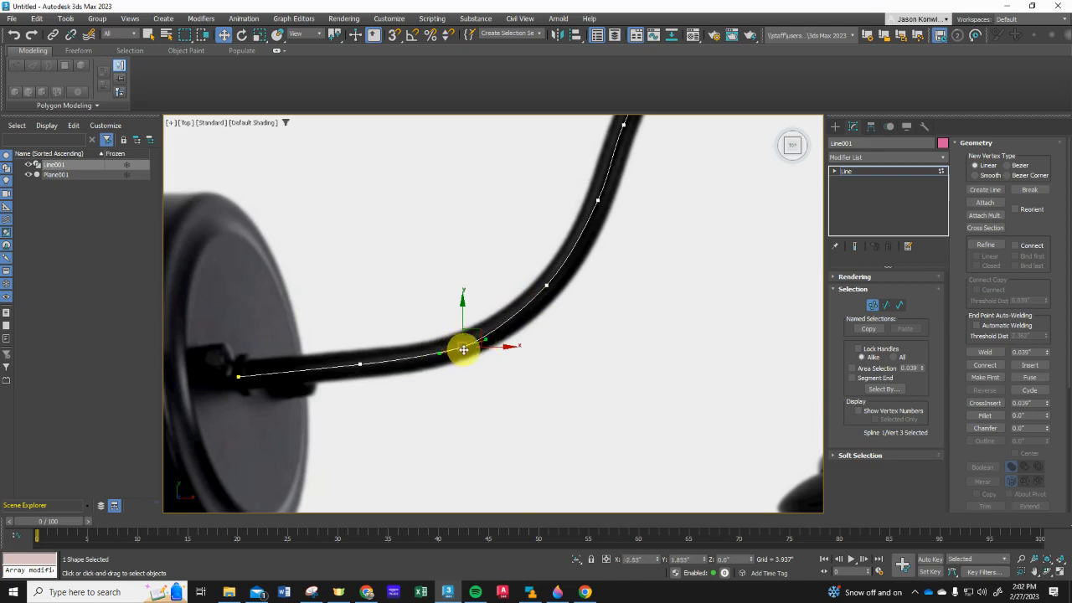
left_click(461, 347)
mouse_move(461, 346)
left_mouse_down()
mouse_move(486, 344)
mouse_move(555, 254)
mouse_move(517, 285)
mouse_move(484, 339)
left_mouse_up()
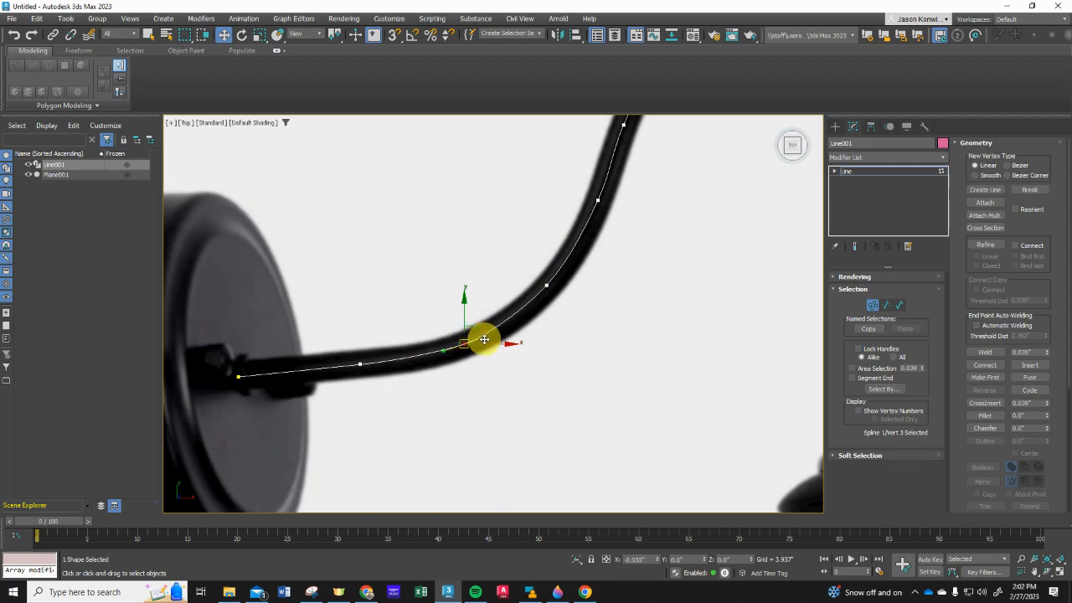
left_click(535, 341)
scroll(530, 348, "down", 4)
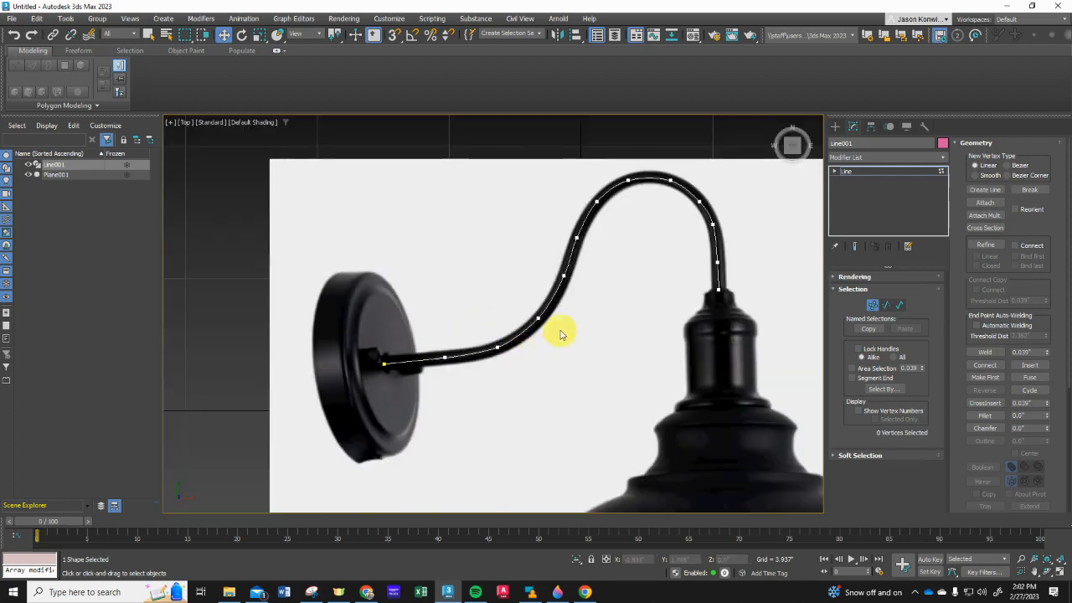
left_click(561, 277)
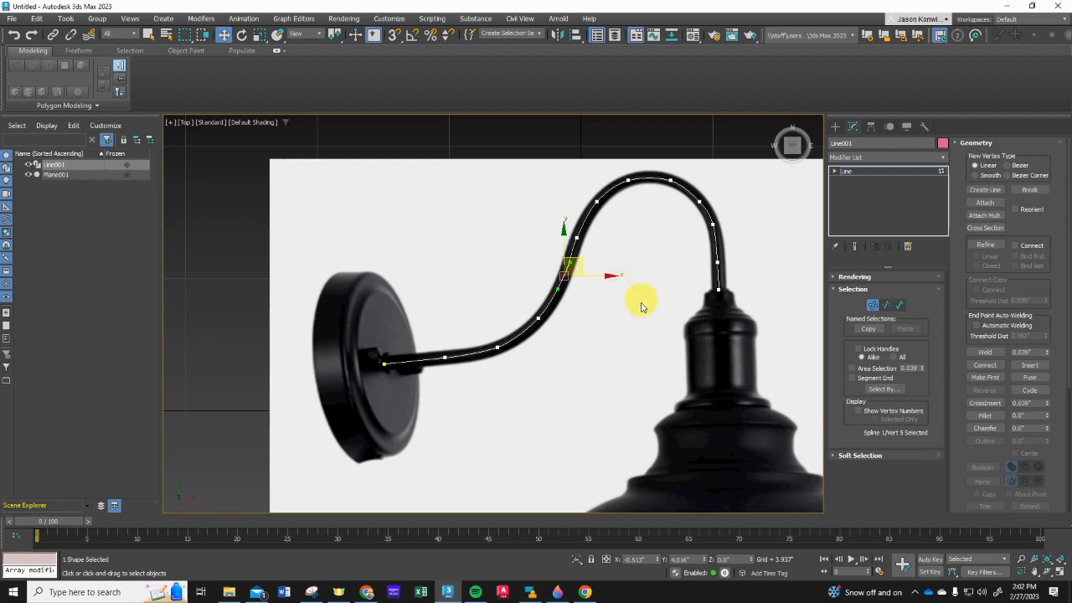
left_click(621, 357)
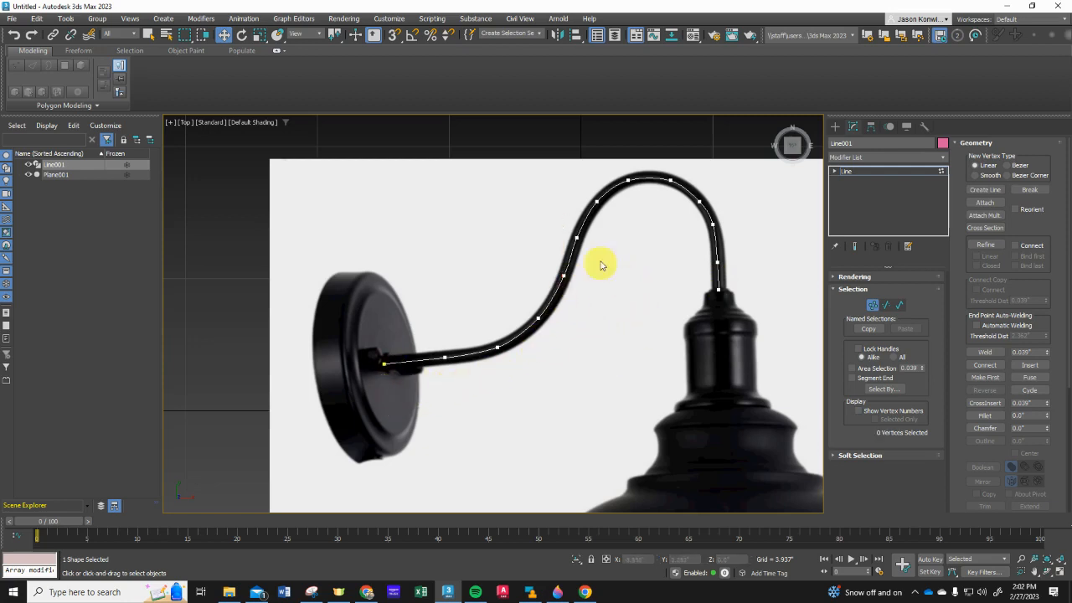